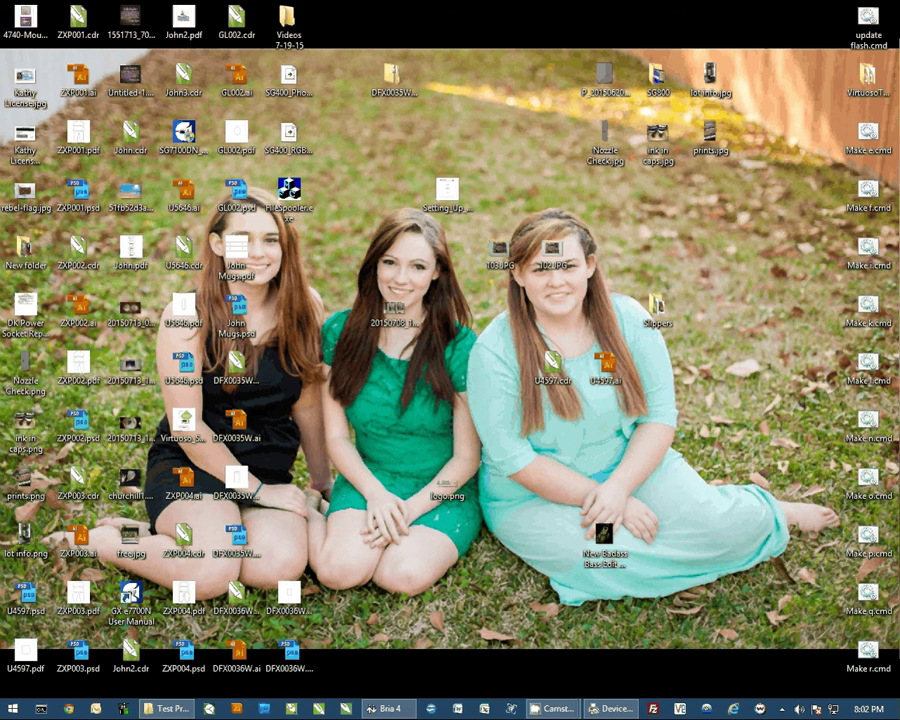
Browse the removable disk to the E:\SG400\Test Print folder
click(165, 708)
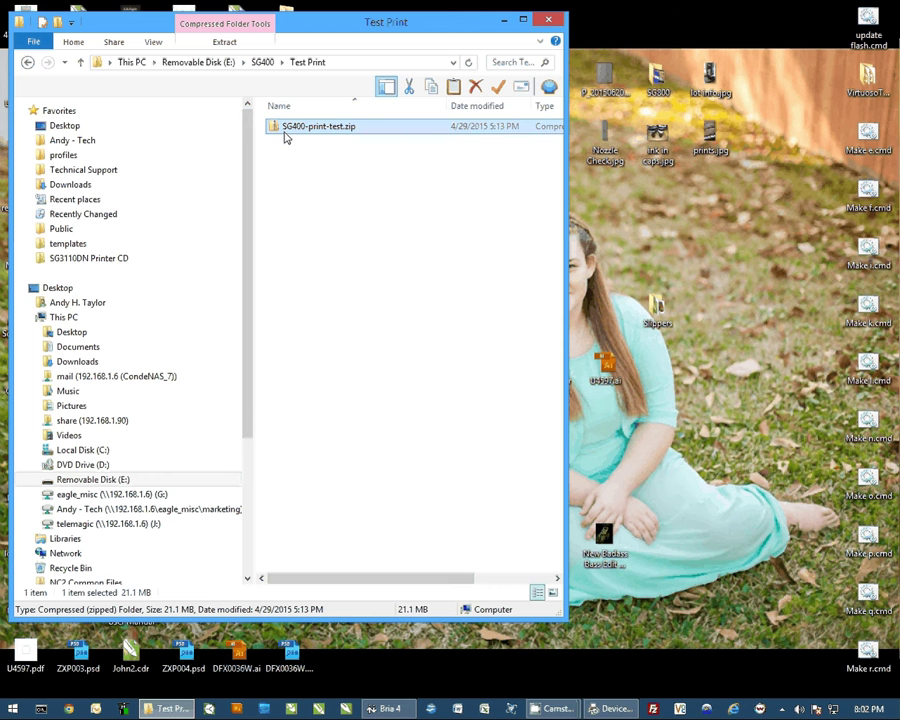
drag(285, 137, 194, 64)
click(194, 62)
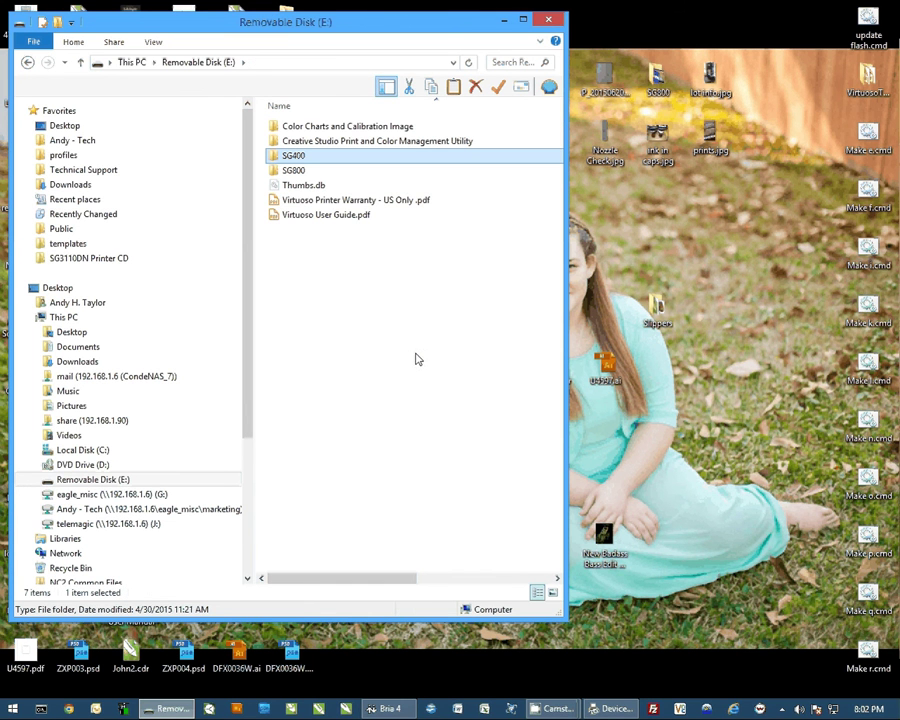
mouse_move(293, 156)
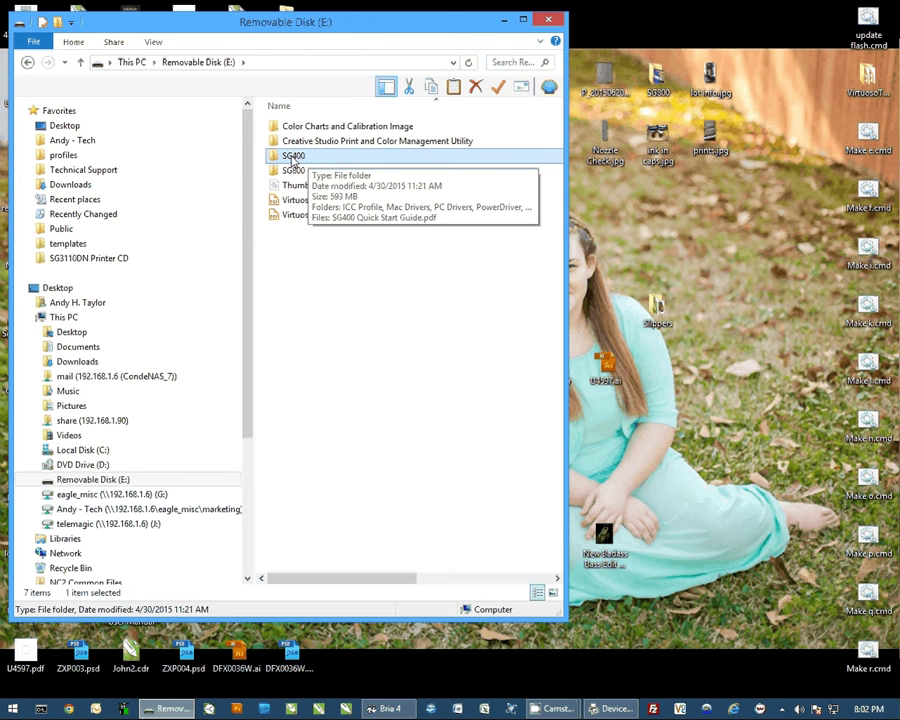
double_click(289, 158)
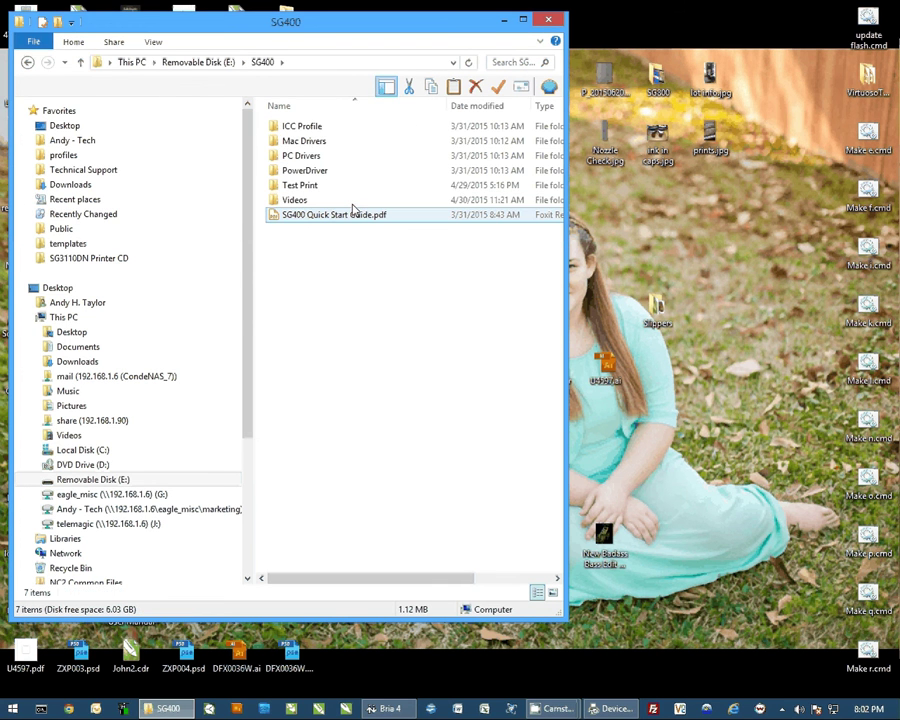
double_click(298, 185)
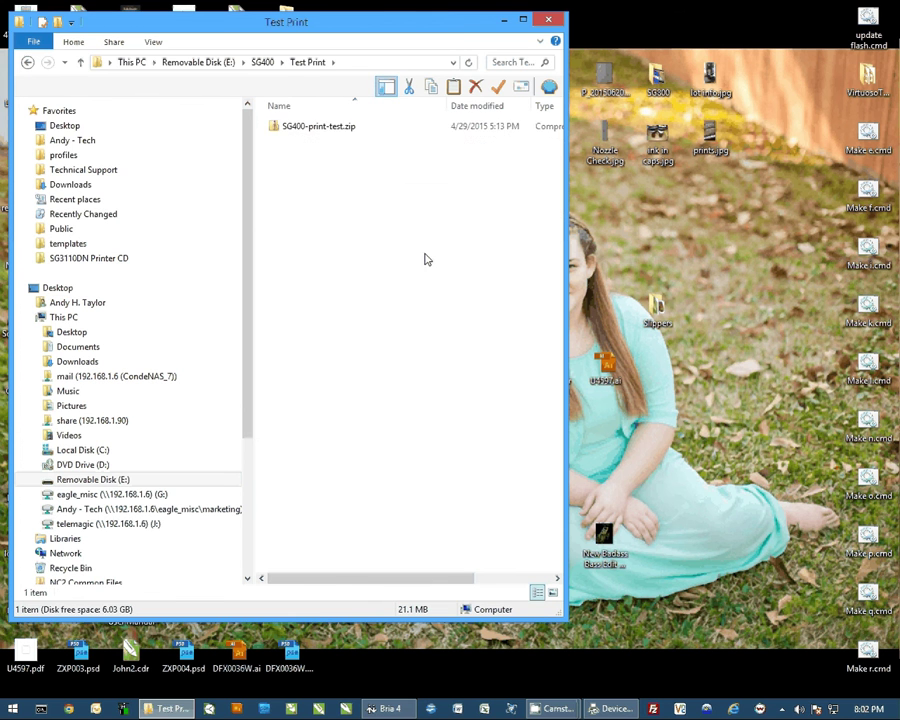
Open SG400-print-test.zip and copy FileSpooler.exe, SG400_Photo.prn and SG400_RGB.prn to the desktop
click(292, 127)
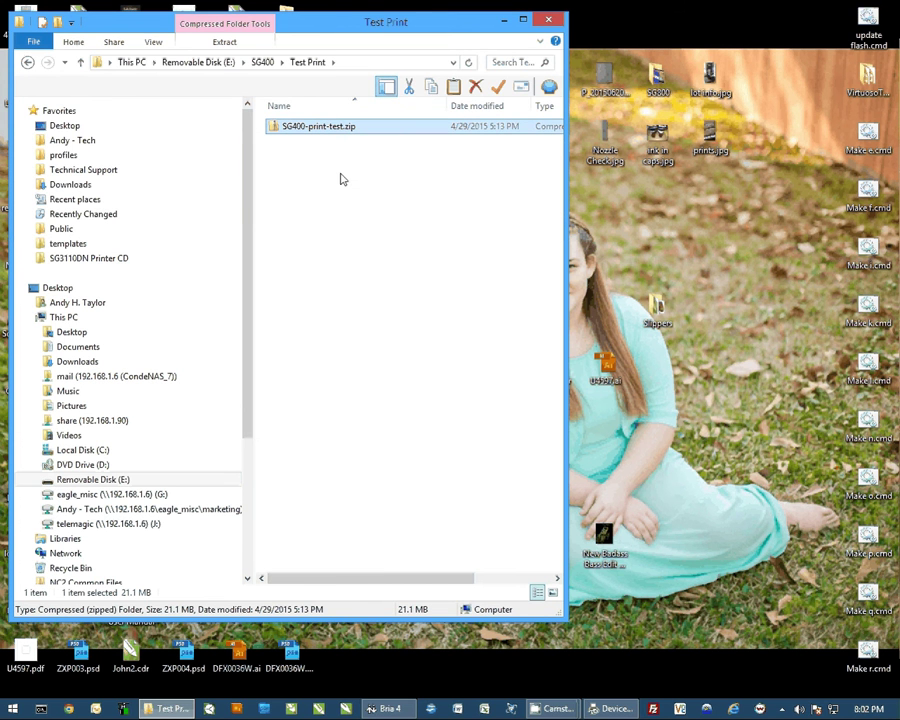
double_click(297, 128)
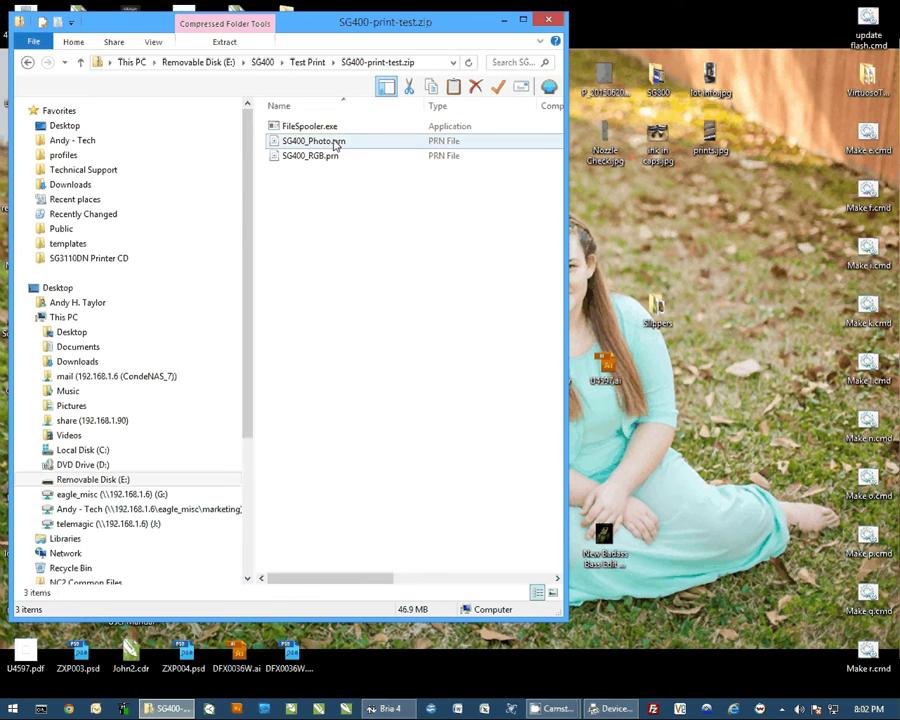
key(ctrl+a)
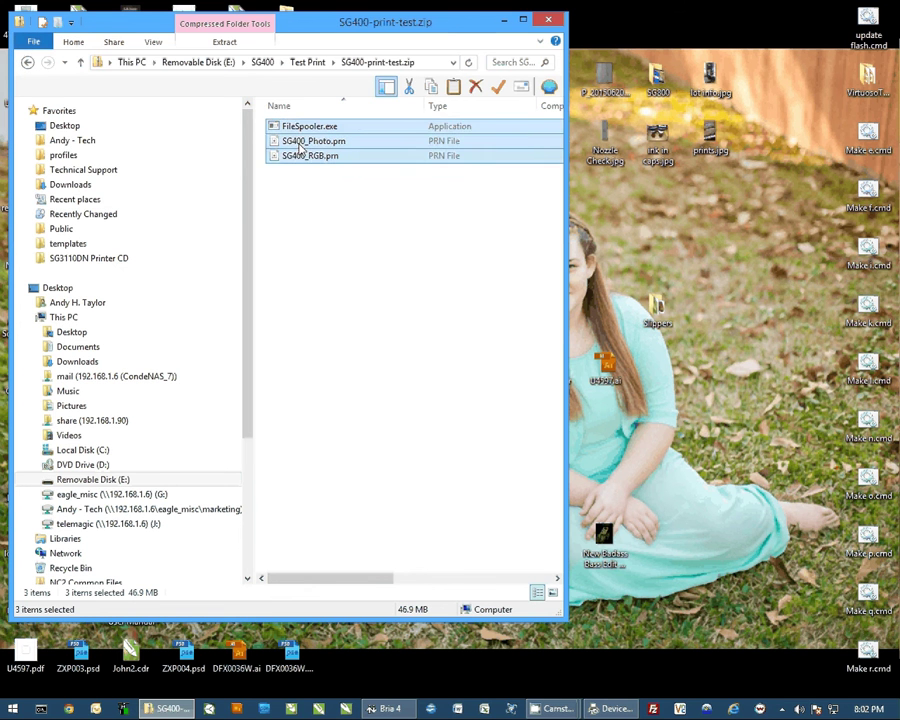
mouse_move(299, 147)
mouse_down()
mouse_move(712, 268)
mouse_move(444, 236)
mouse_up()
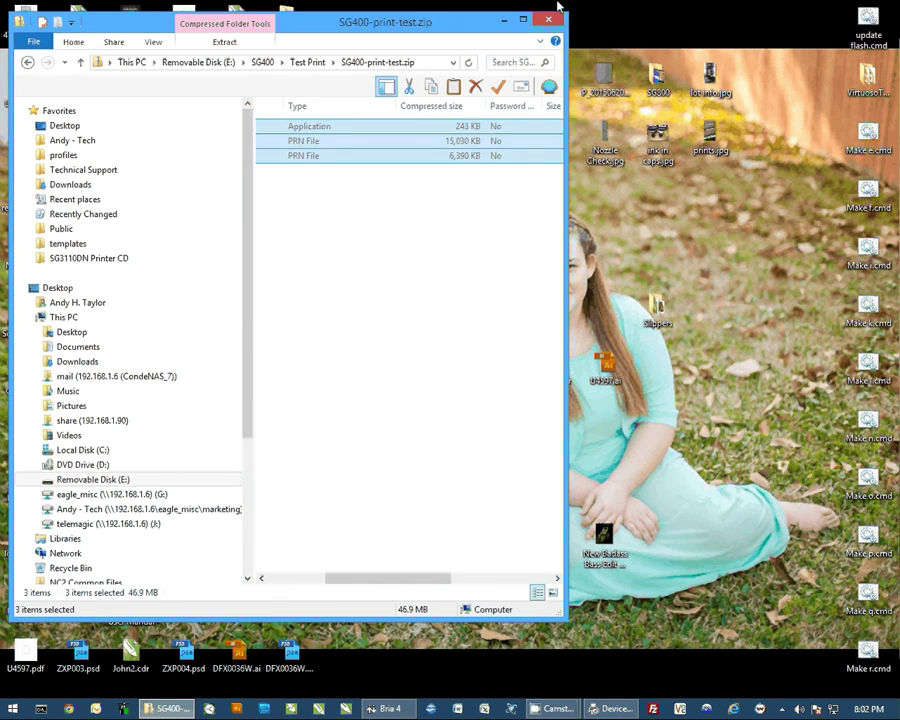
Launch FileSpooler.exe from the desktop
click(507, 21)
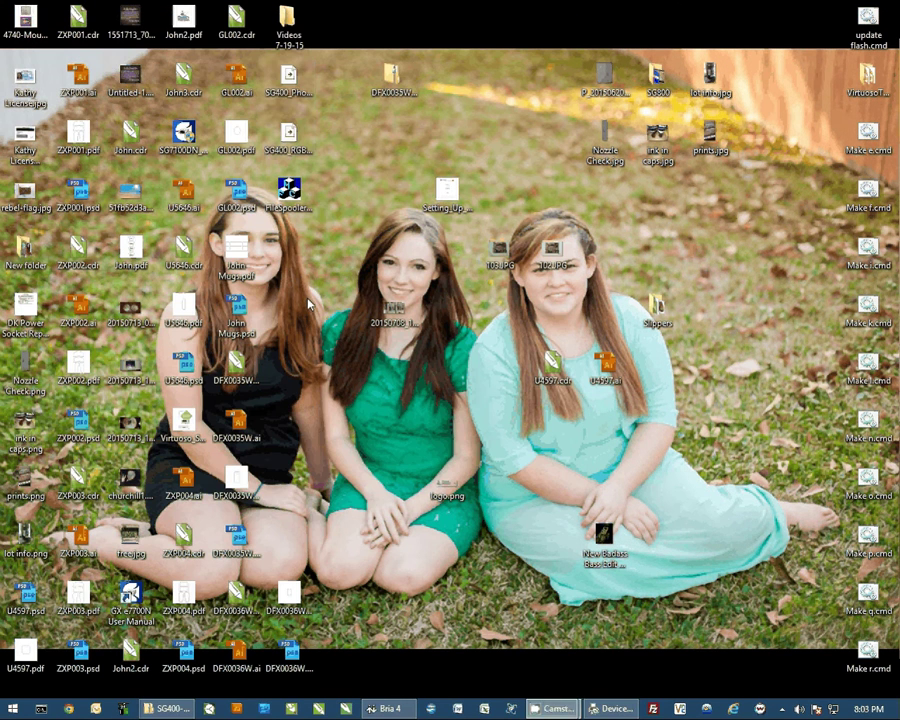
click(289, 78)
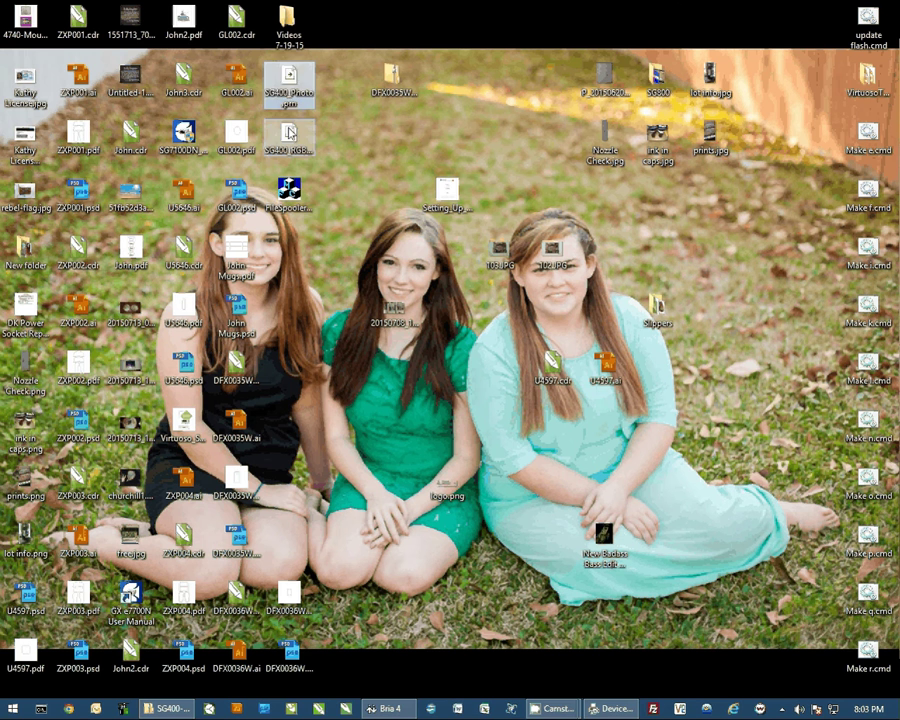
key(Down)
key(Down)
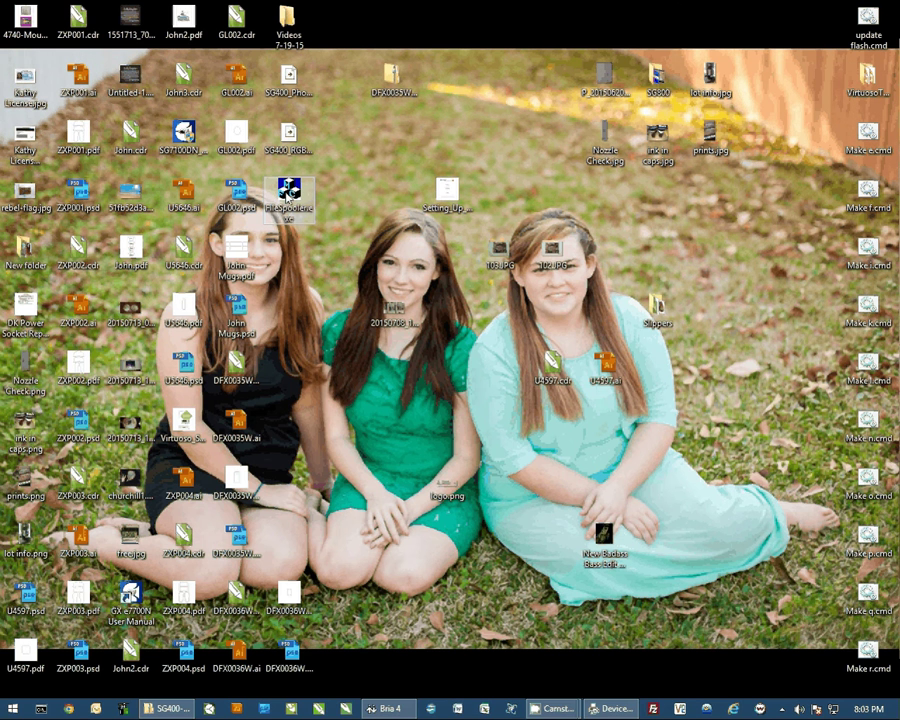
double_click(296, 189)
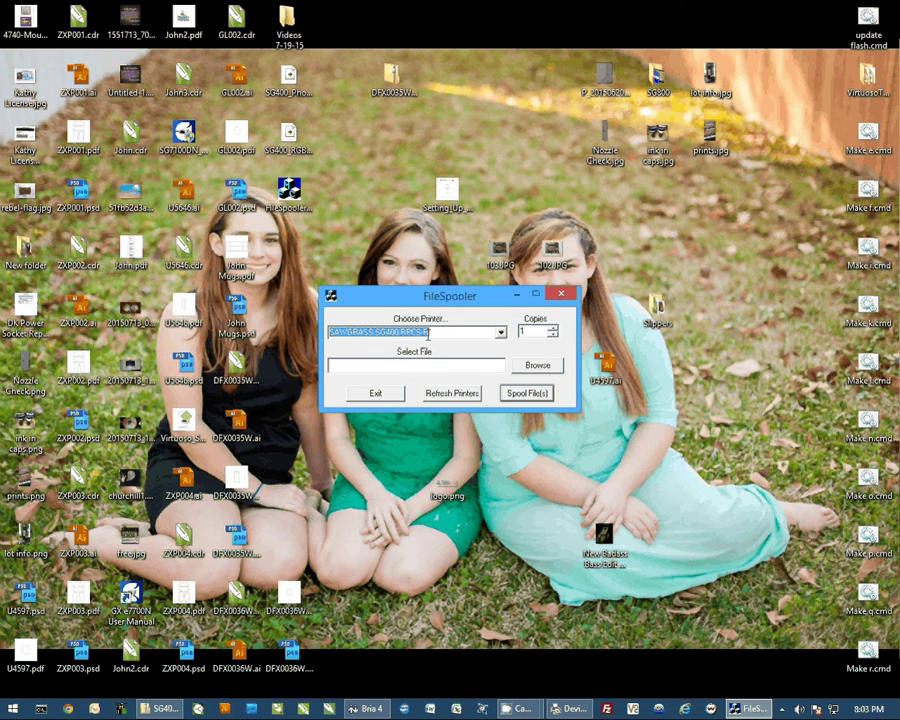
Choose SAWGRASS SG400 RPCS-R as the printer
click(429, 336)
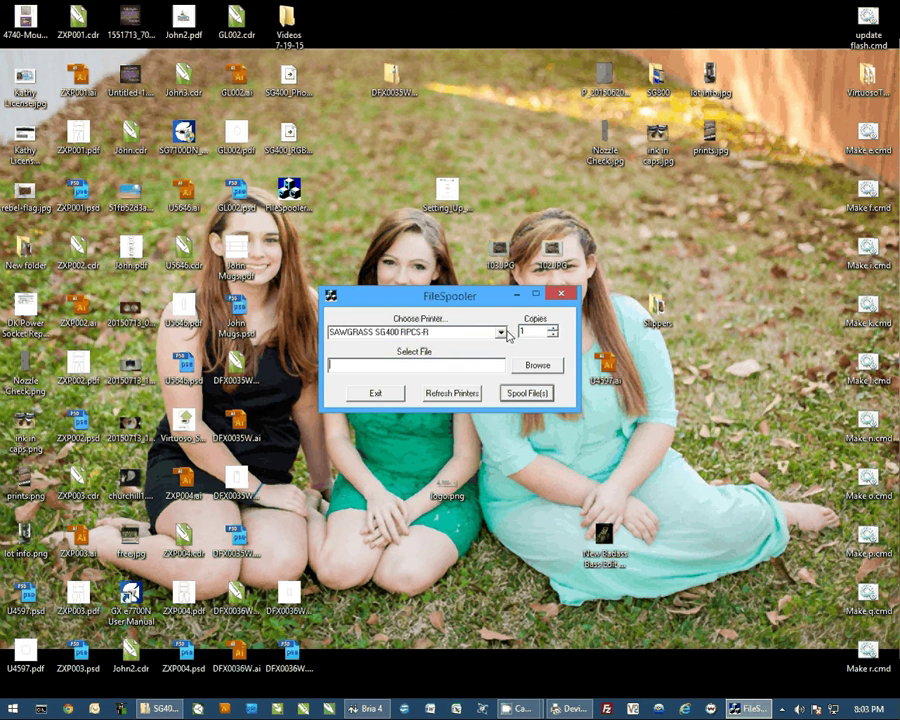
click(501, 333)
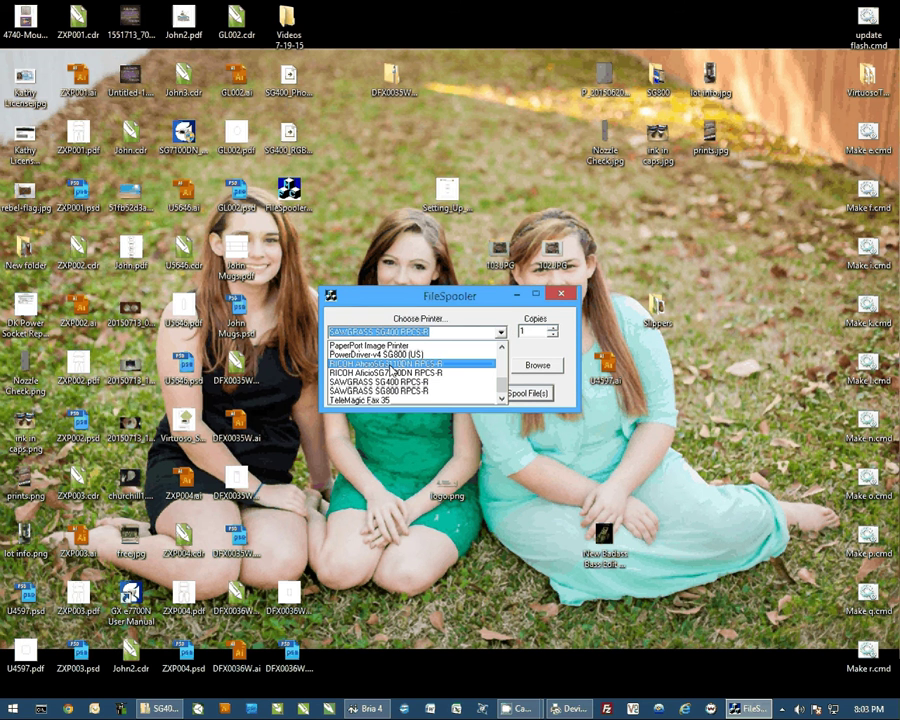
click(410, 384)
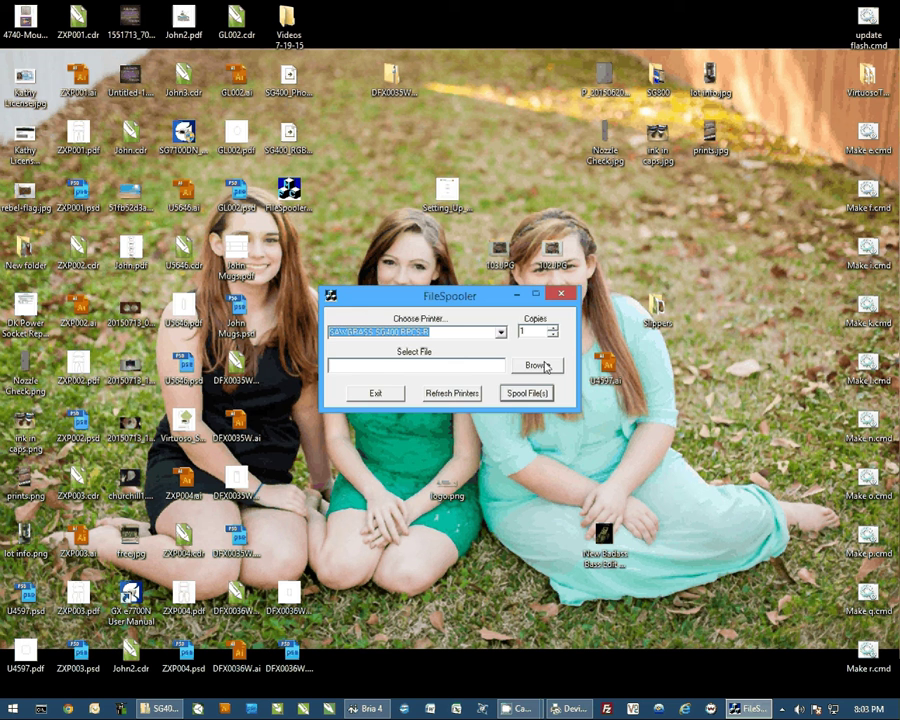
In the Select File to Spool dialog, compare the two desktop PRN files and settle on SG400_Photo.prn
click(541, 366)
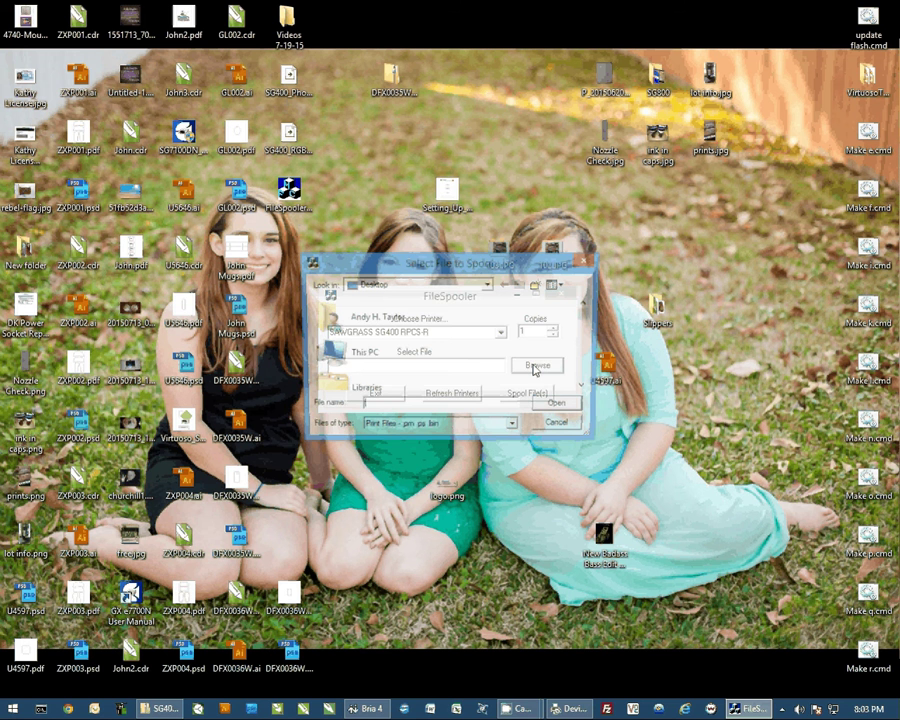
drag(590, 319, 589, 389)
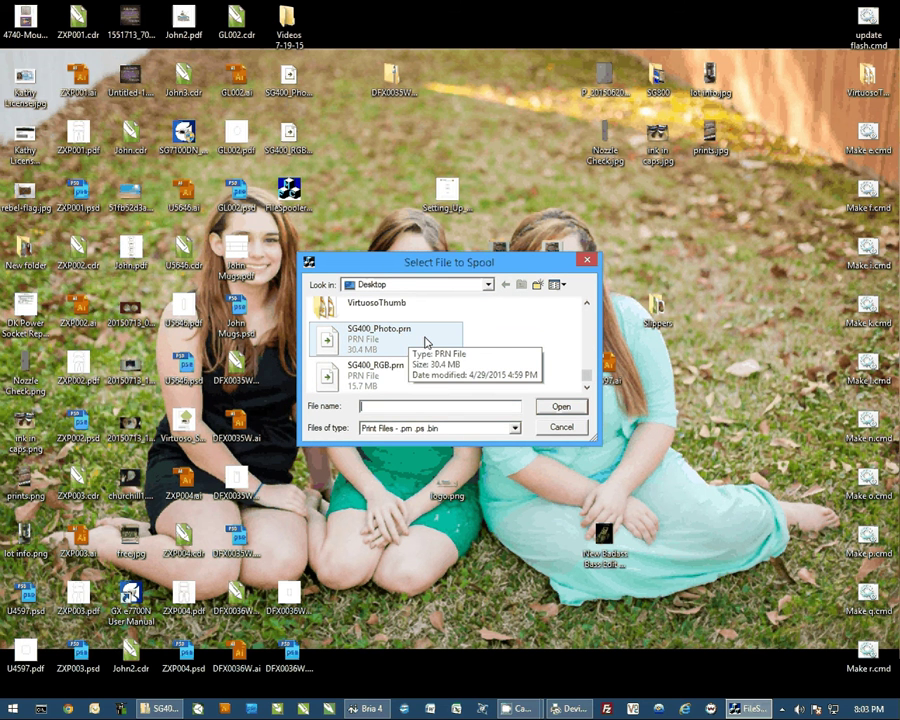
click(381, 379)
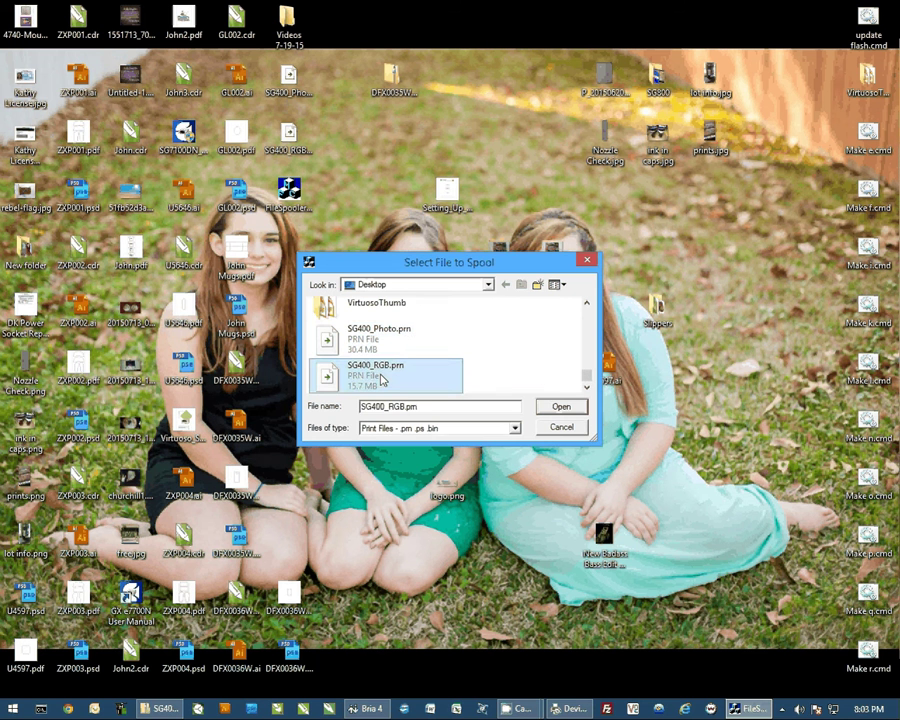
click(400, 345)
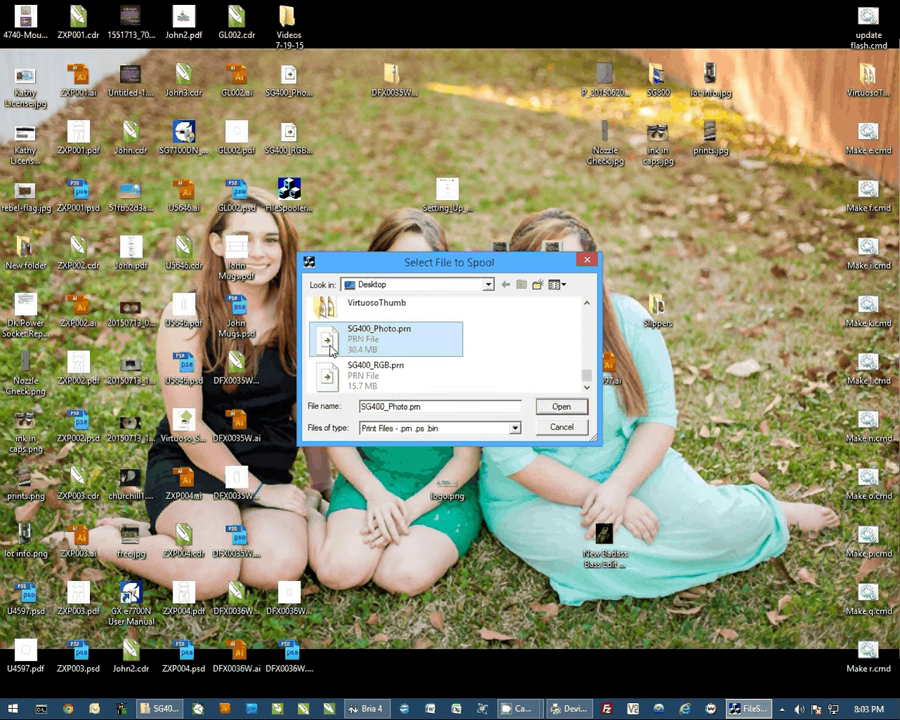
click(371, 375)
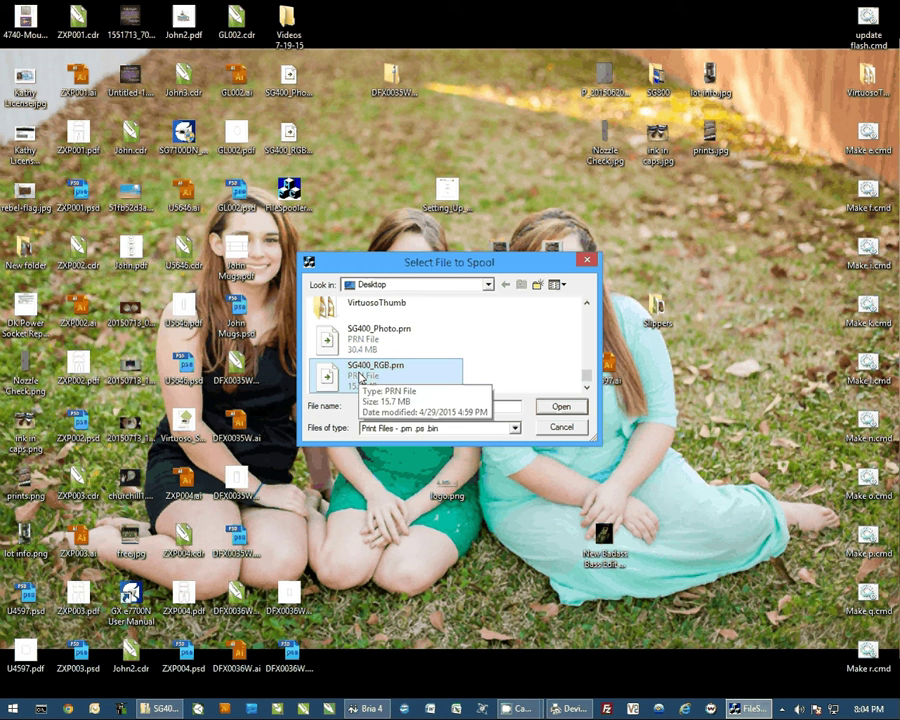
click(360, 376)
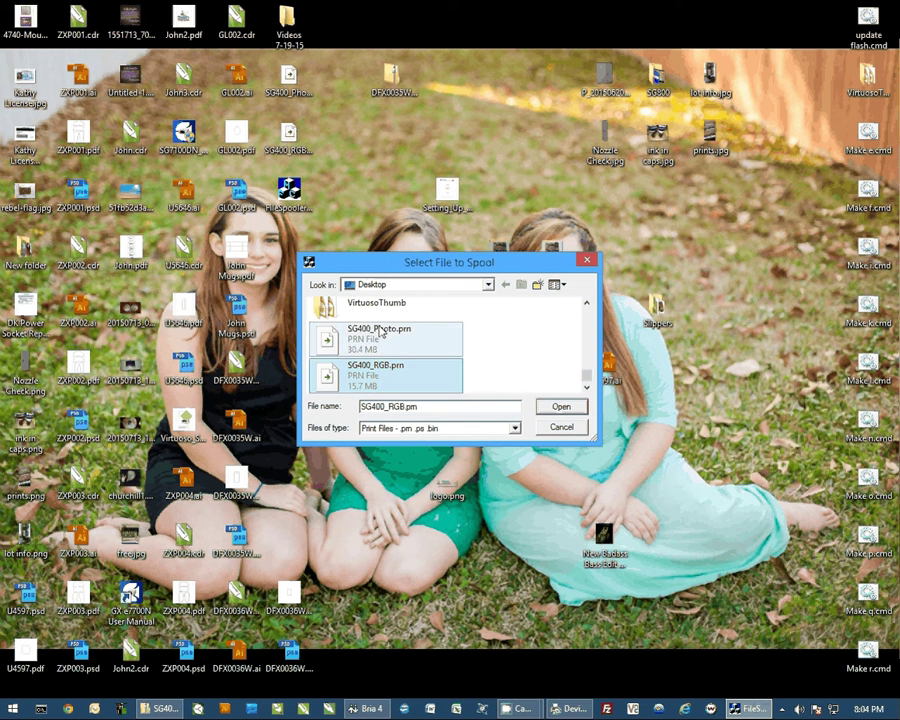
click(380, 332)
click(383, 378)
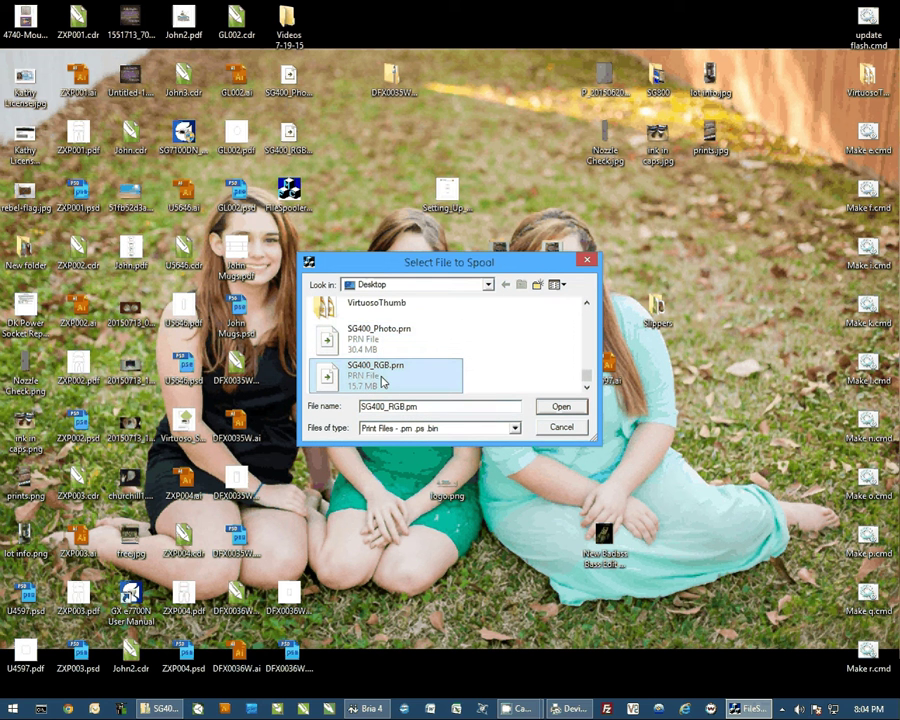
click(392, 344)
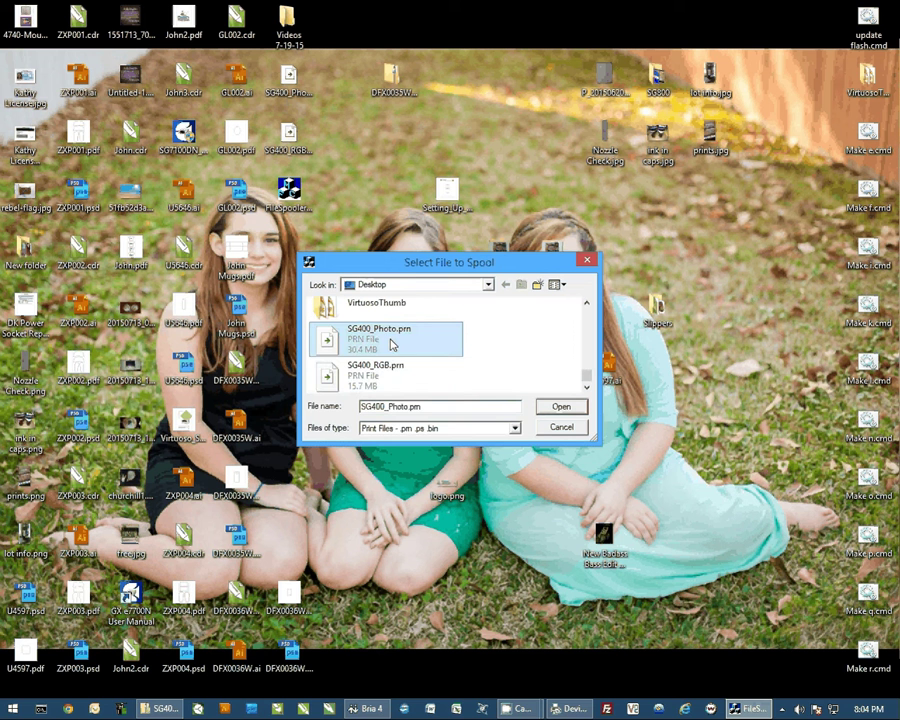
click(410, 373)
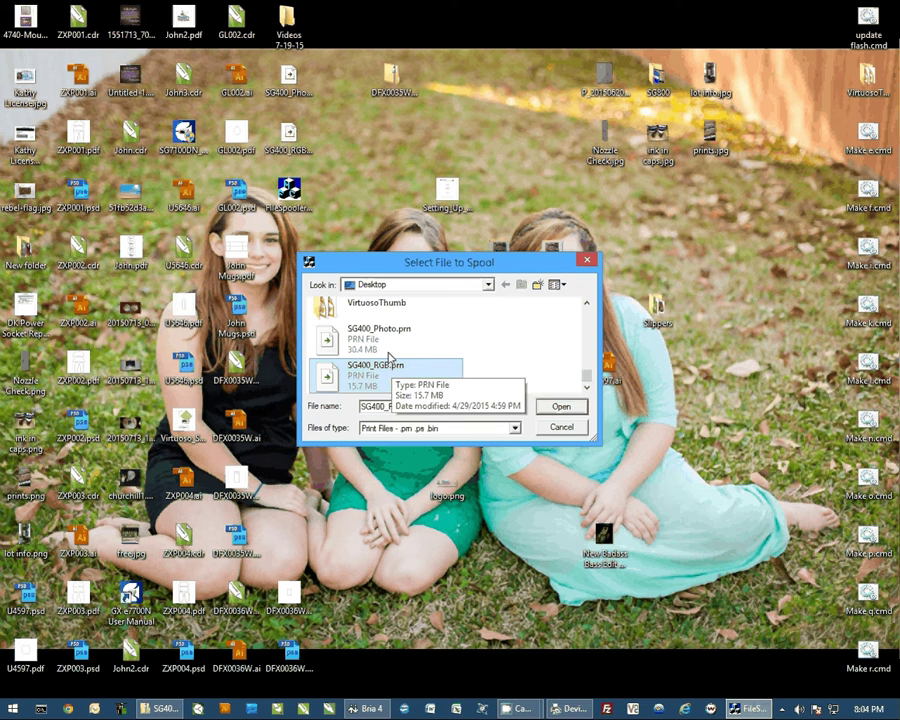
click(390, 352)
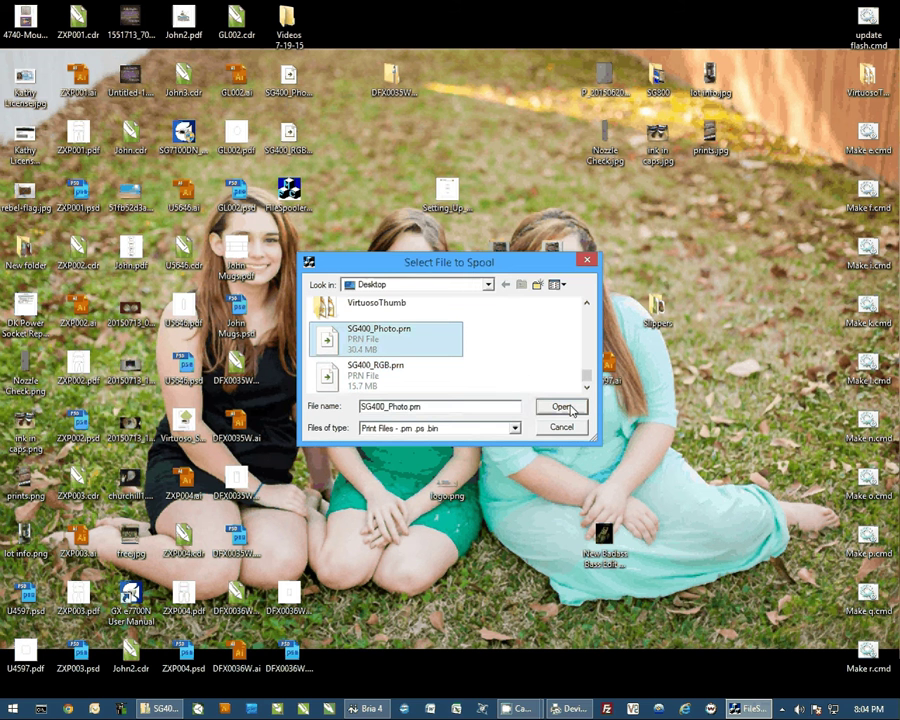
Open SG400_Photo.prn and spool one copy to the SG400, confirming Yes
click(562, 407)
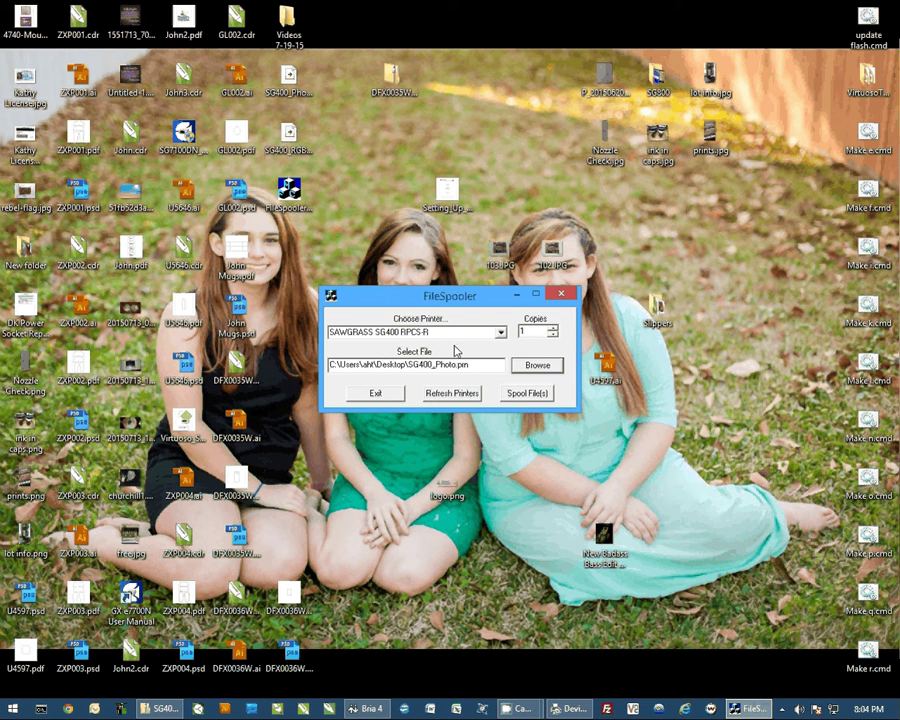
click(529, 396)
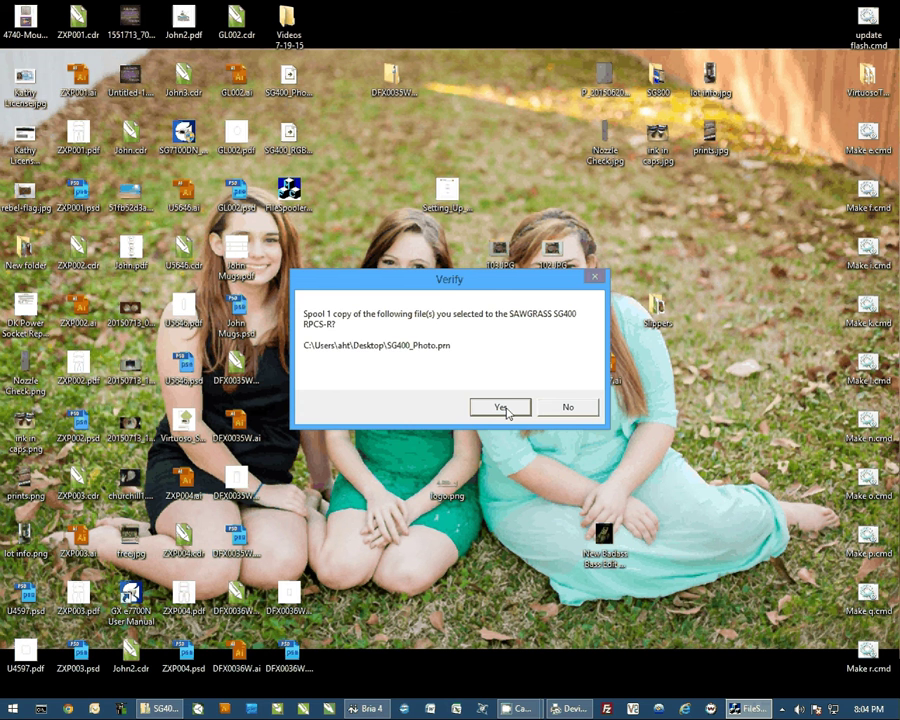
click(503, 408)
drag(471, 299, 466, 283)
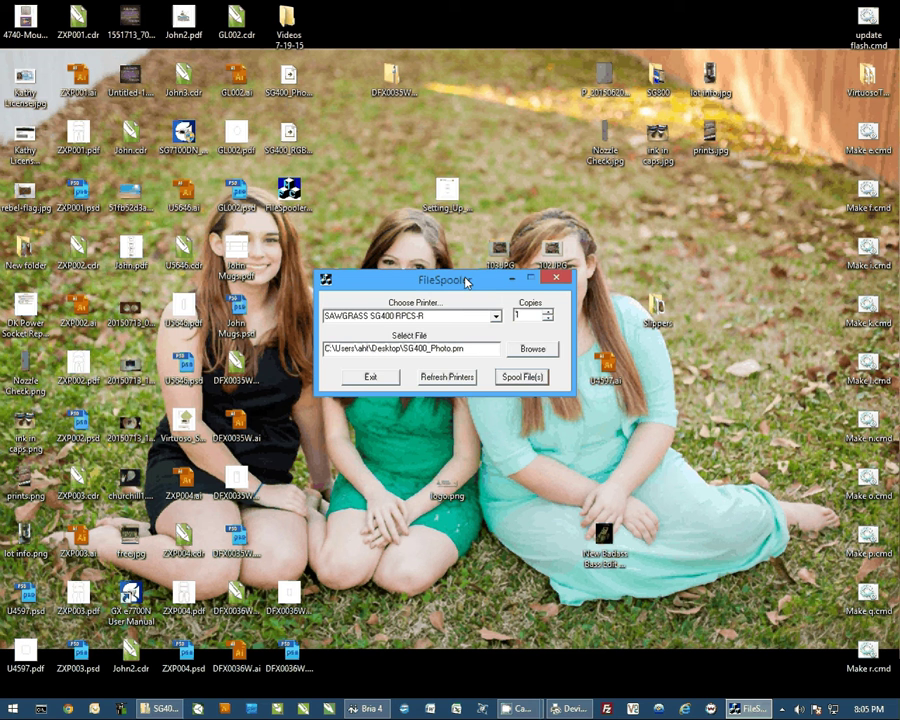
drag(466, 283, 466, 253)
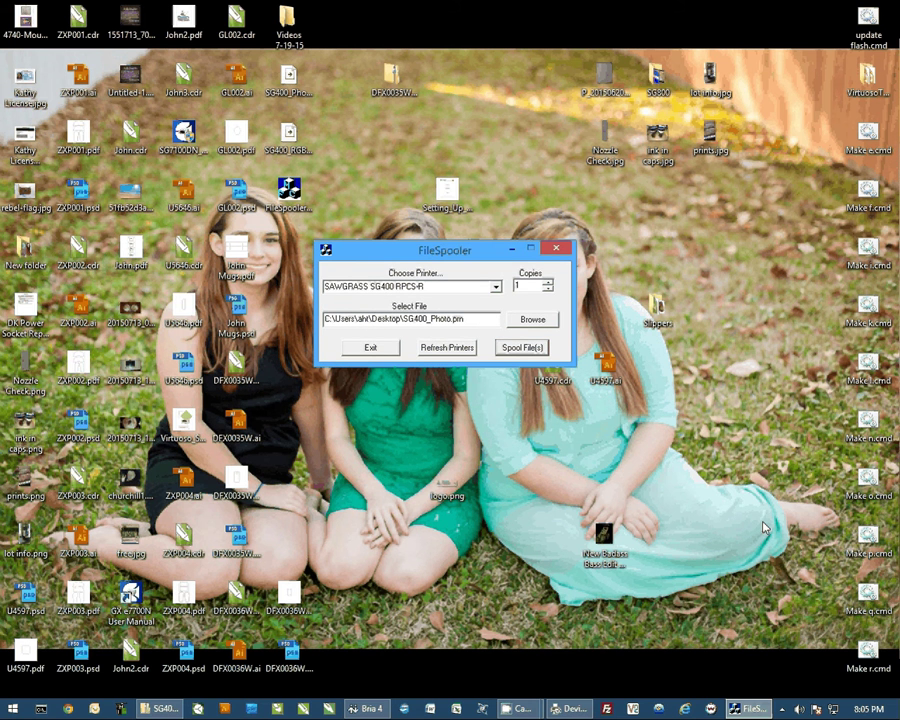